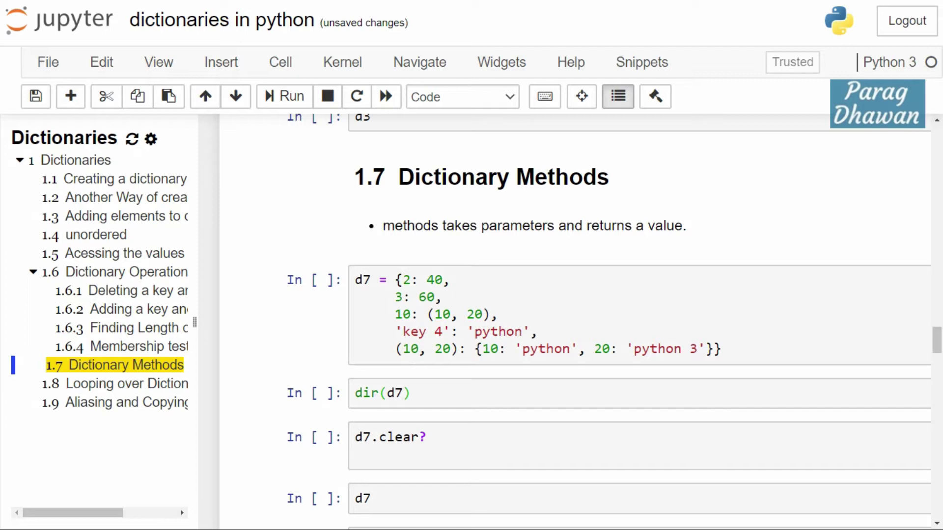
Run the d7 dictionary definition cell so it becomes execution 1
left_click(443, 297)
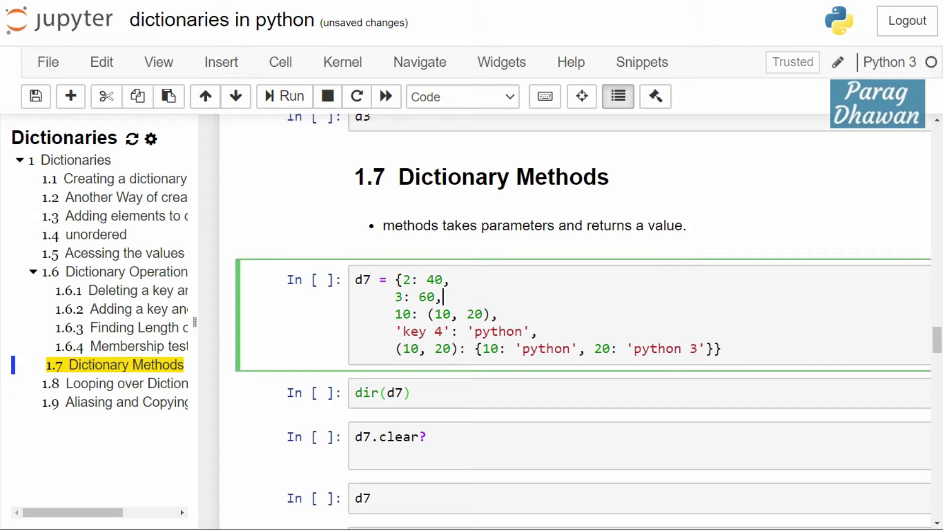
key("shift+Return")
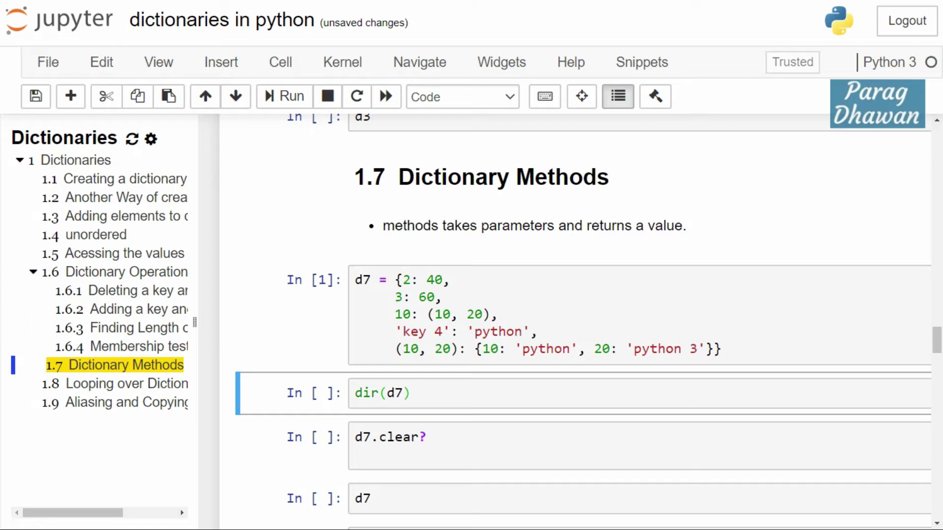
scroll(581, 331, "down", 1)
Run dir(d7) and highlight 'clear' in the resulting method listing
key("Return")
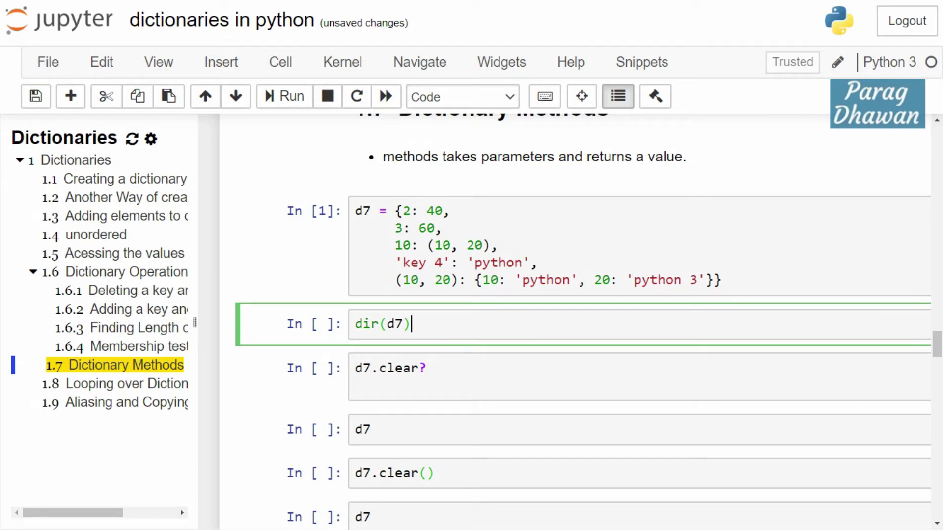
key("Home")
key("shift+Right")
key("shift+Right")
key("shift+Right")
key("Right")
key("shift+Right")
key("shift+Right")
key("End")
left_click(284, 97)
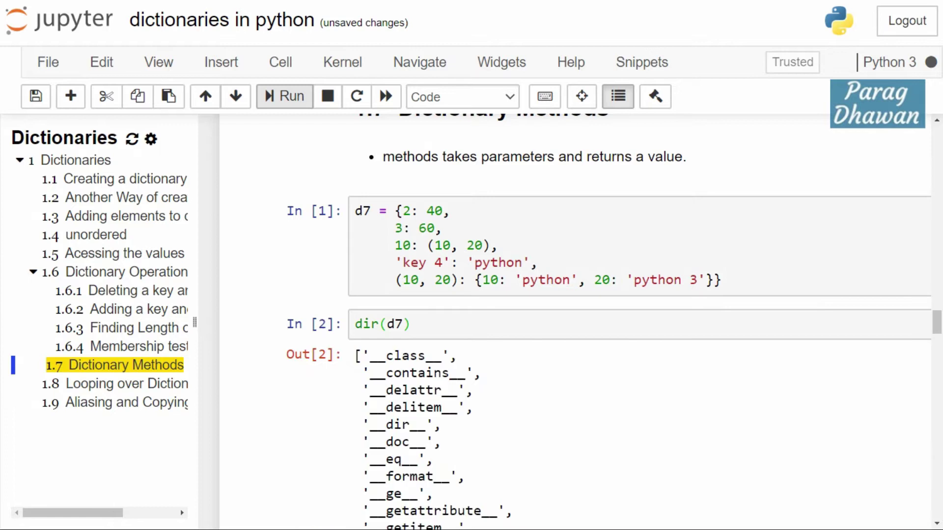
scroll(574, 331, "down", 5)
scroll(574, 331, "down", 5)
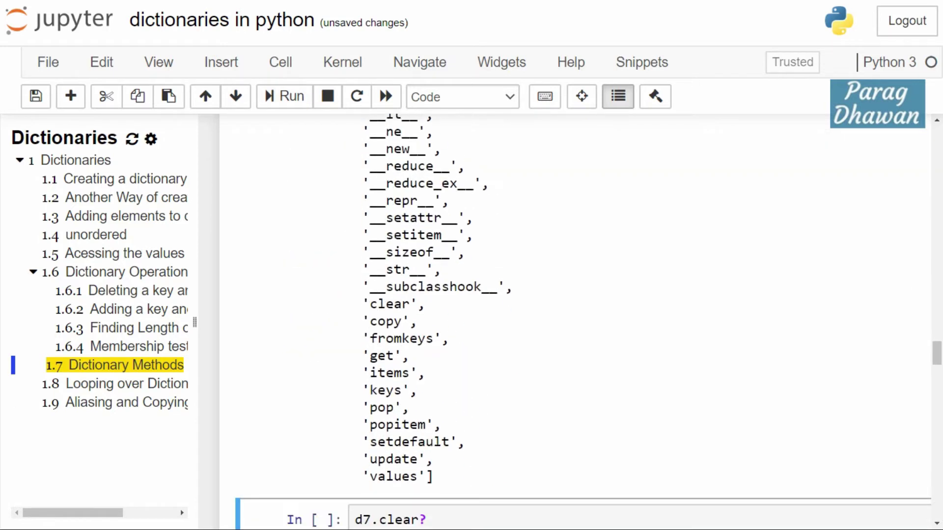
left_click_drag(425, 303, 355, 303)
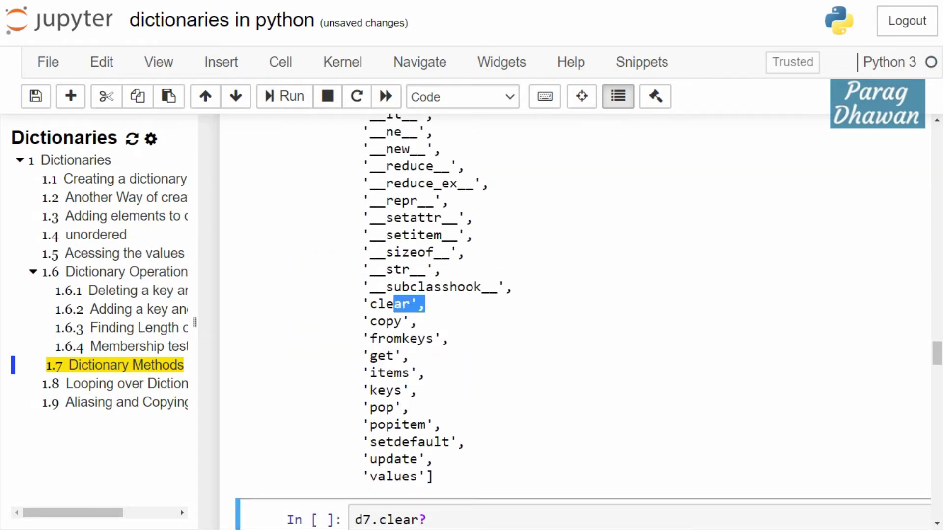
scroll(574, 331, "down", 5)
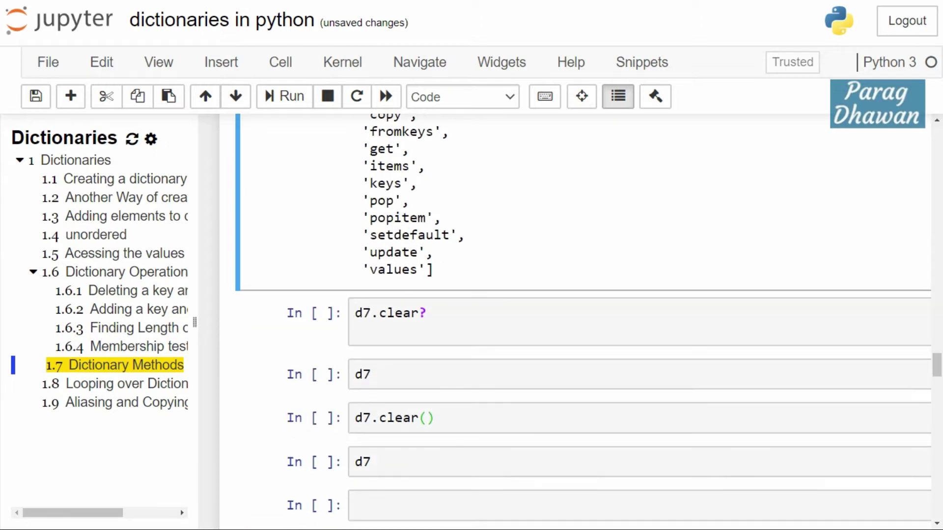
scroll(574, 332, "down", 3)
Remove the blank line from the d7.clear? cell and run it to show 'Remove all items from D.'
left_click(633, 263)
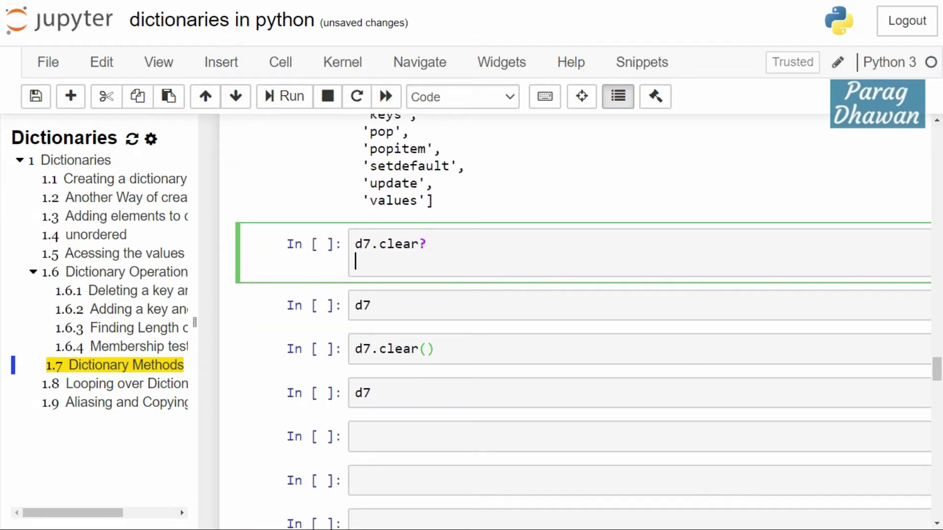
key("BackSpace")
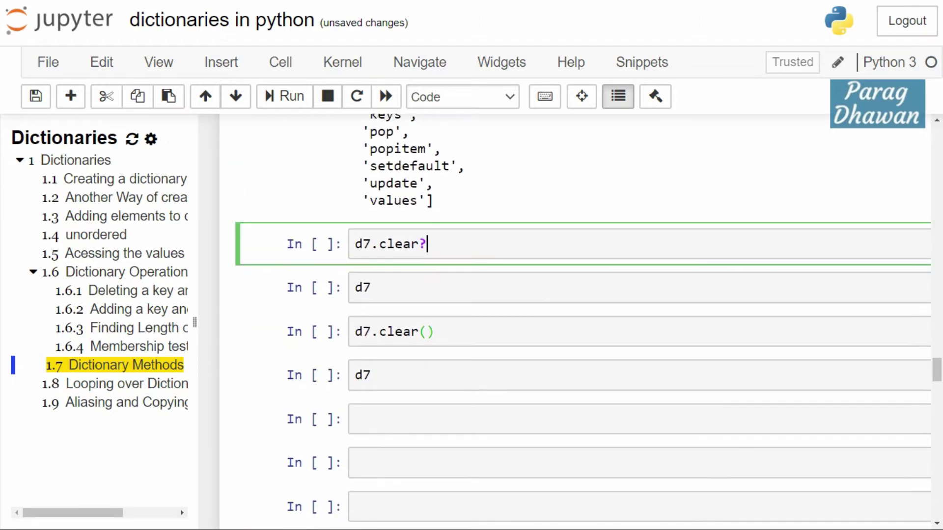
key("shift+Return")
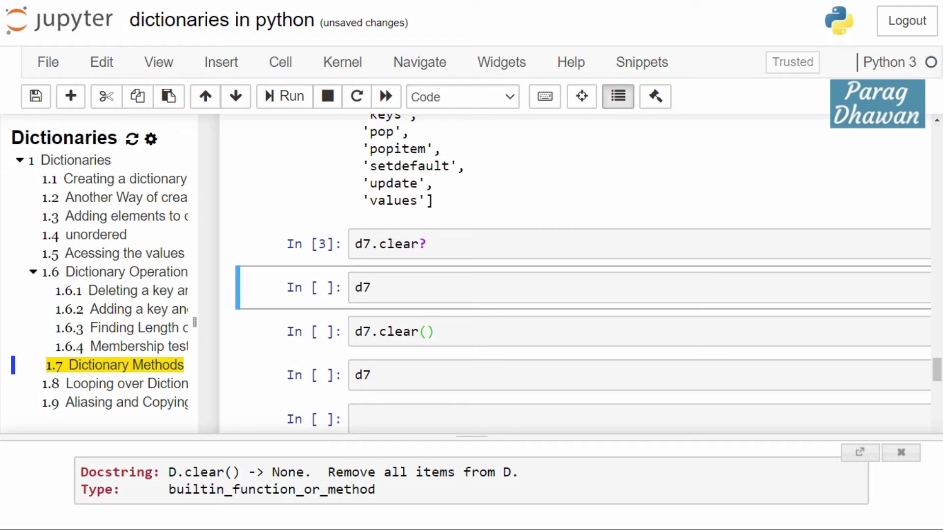
Highlight the docstring's 'Remove all items from D', D.clear() signature and builtin_function_or_method type
left_click_drag(328, 472, 511, 472)
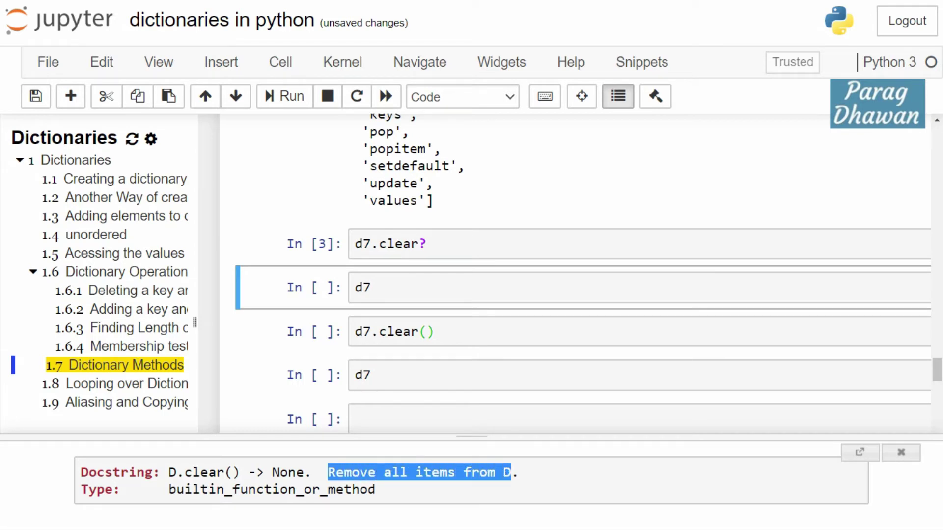
left_click_drag(241, 472, 168, 471)
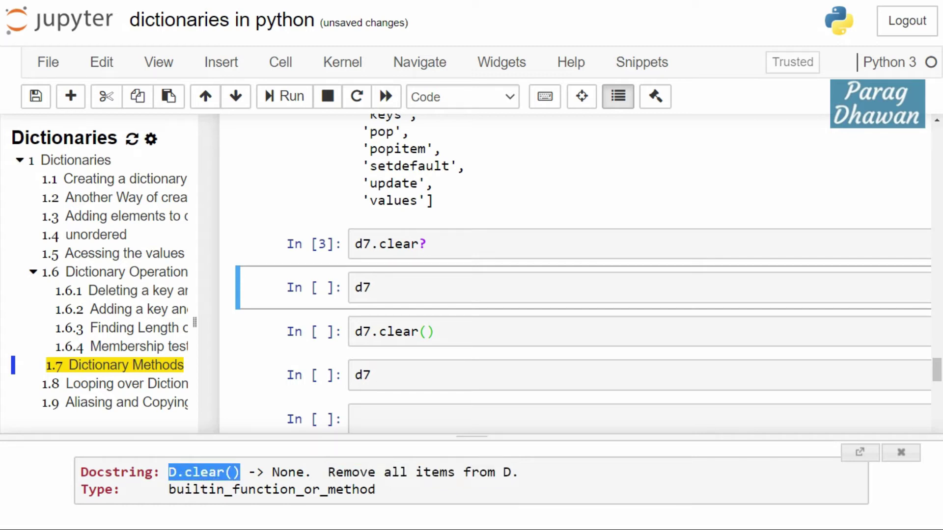
left_click_drag(168, 490, 376, 490)
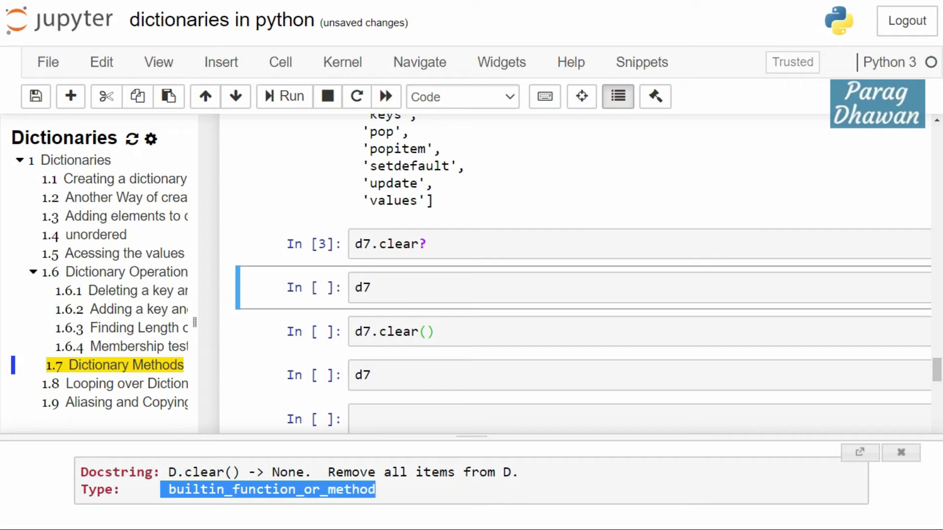
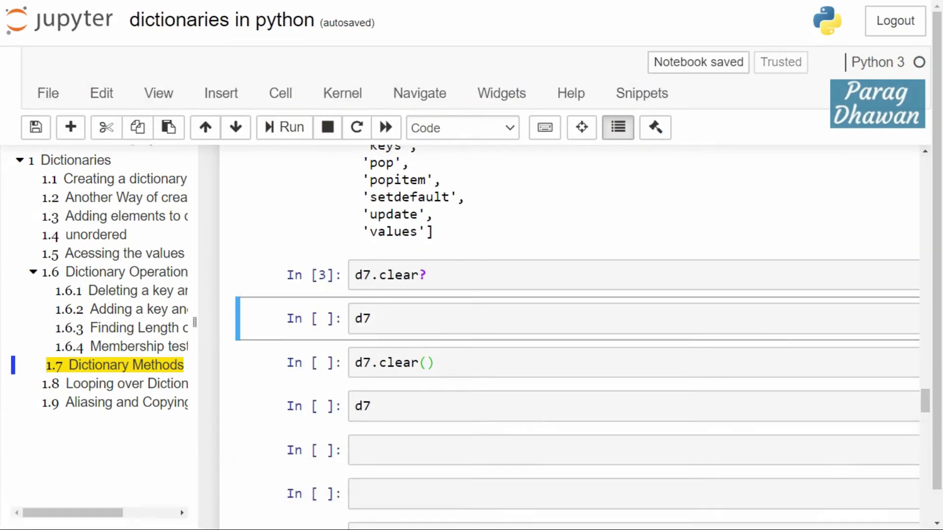
Run the first d7 cell to display its five key-value pairs
key("Down")
key("Down")
key("Return")
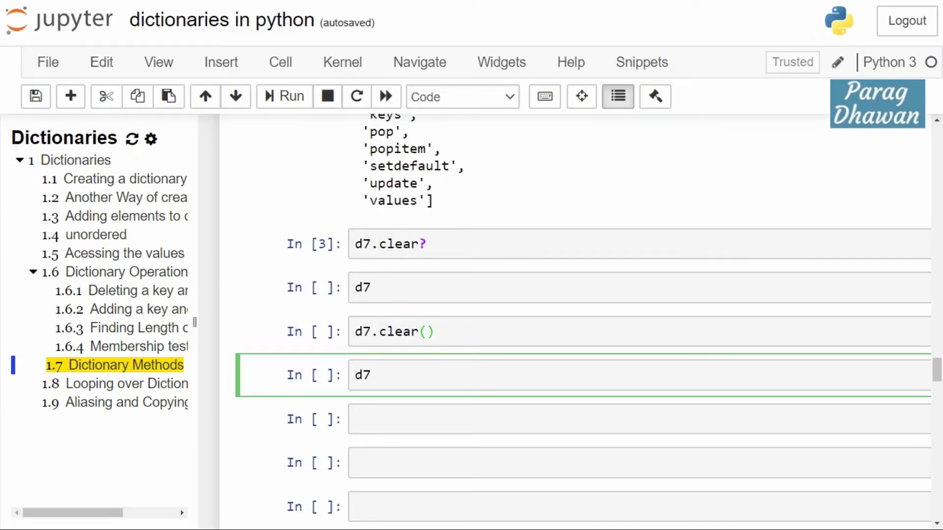
key("Up")
key("Up")
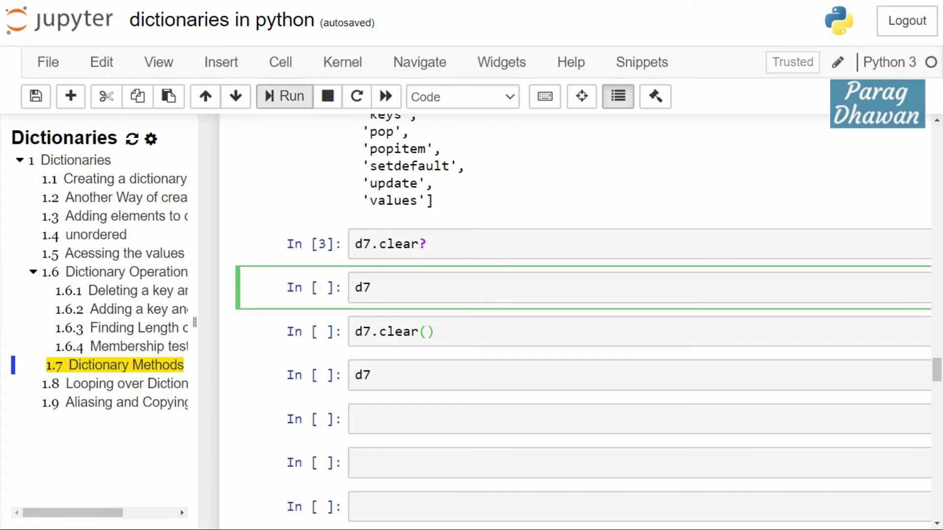
left_click(283, 96)
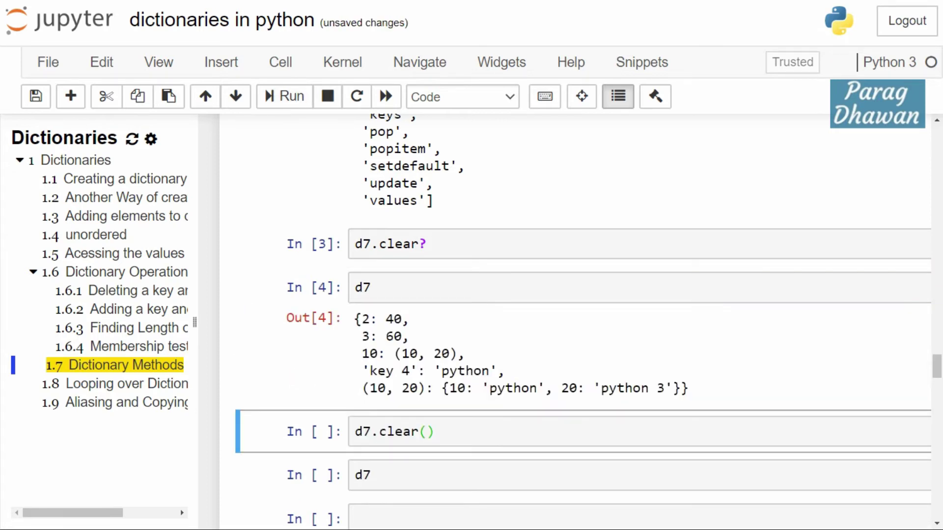
scroll(582, 332, "down", 1)
scroll(582, 331, "down", 1)
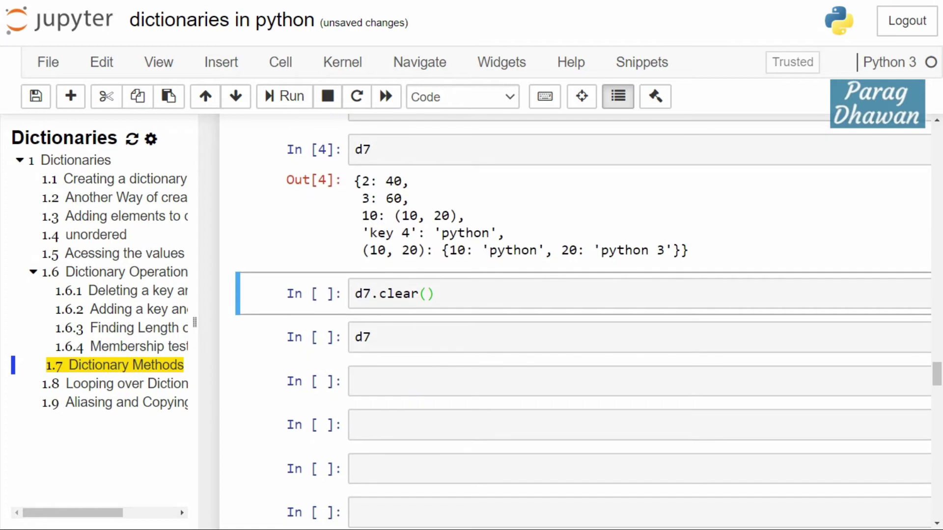
Run a = d7.clear(), then rerun d7 to show the empty dictionary {}
key("Return")
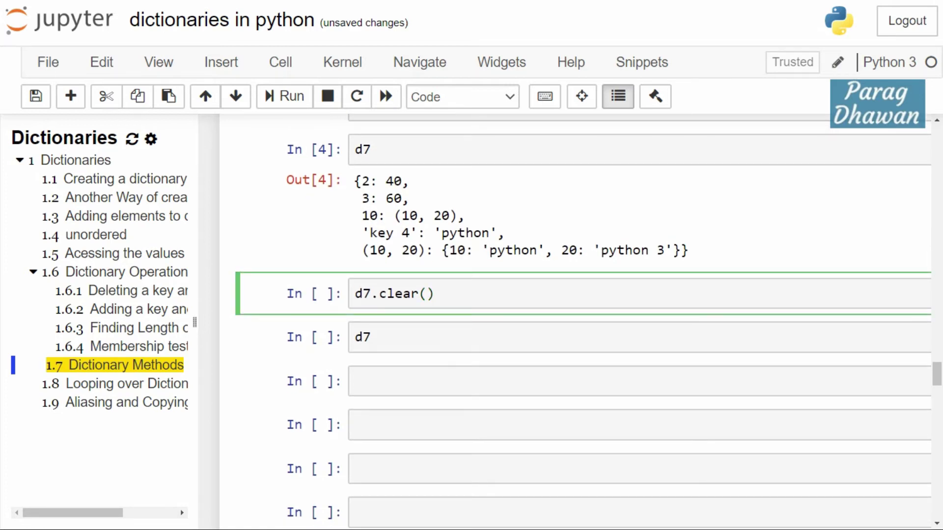
type("a =")
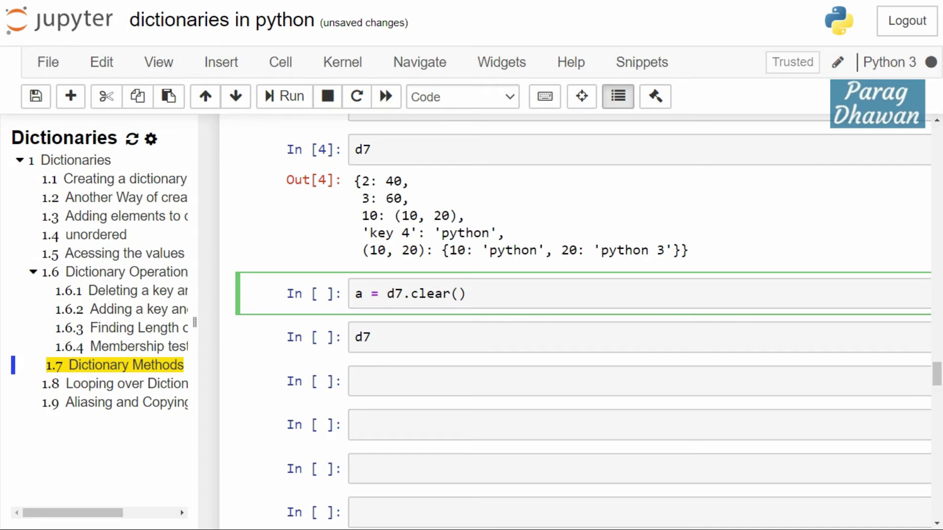
key("Tab")
key("End")
key("Escape")
left_click(284, 96)
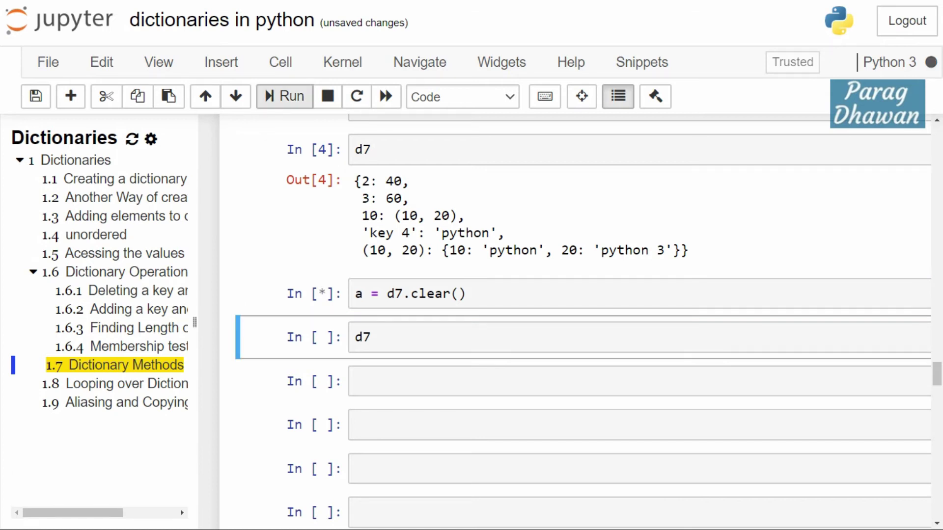
left_click(398, 337)
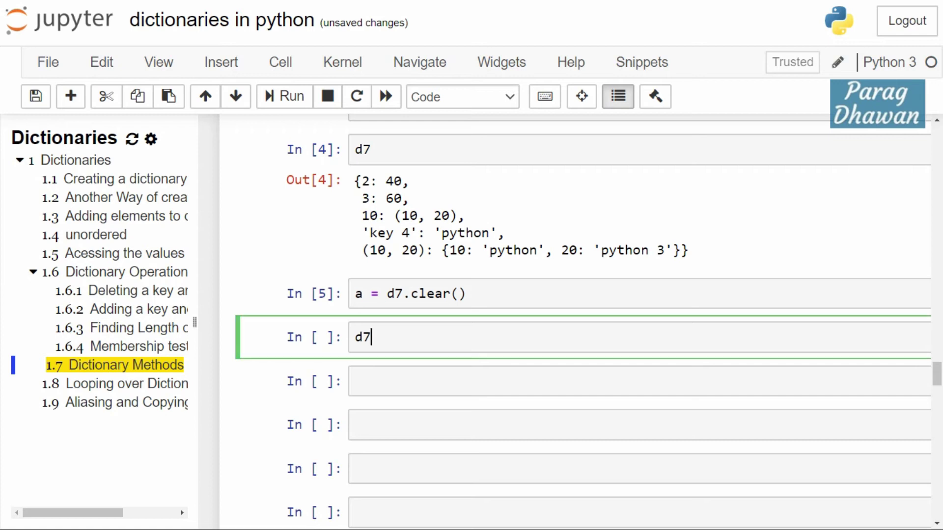
key("shift+Return")
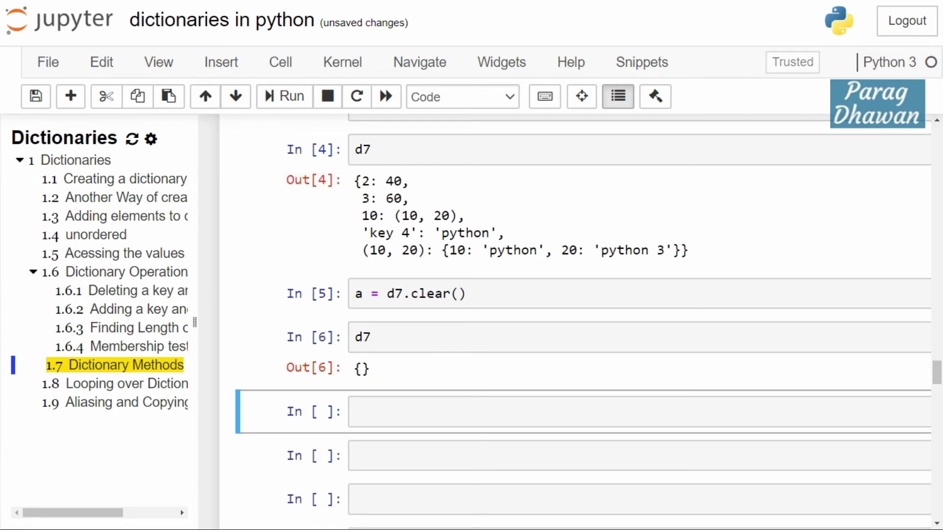
Enter just a in the empty cell and run it, producing no output
key("Return")
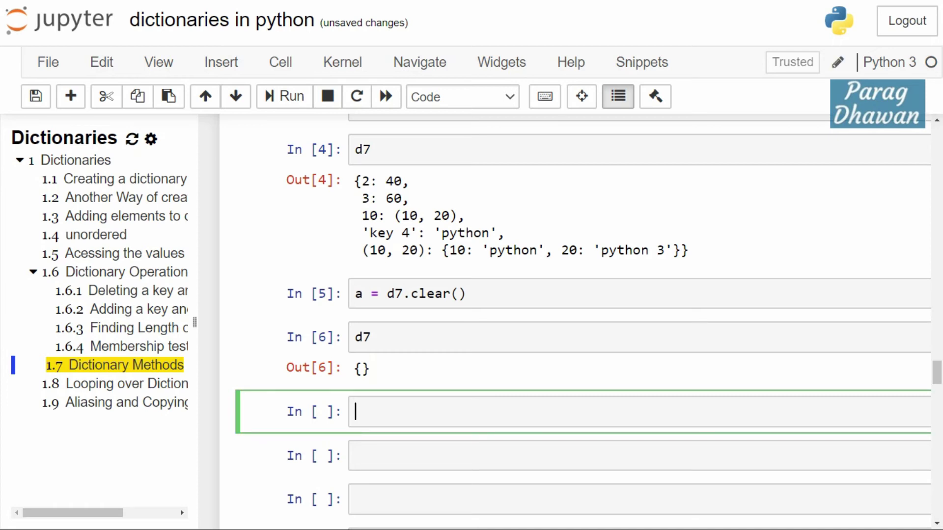
type("a")
key("Tab")
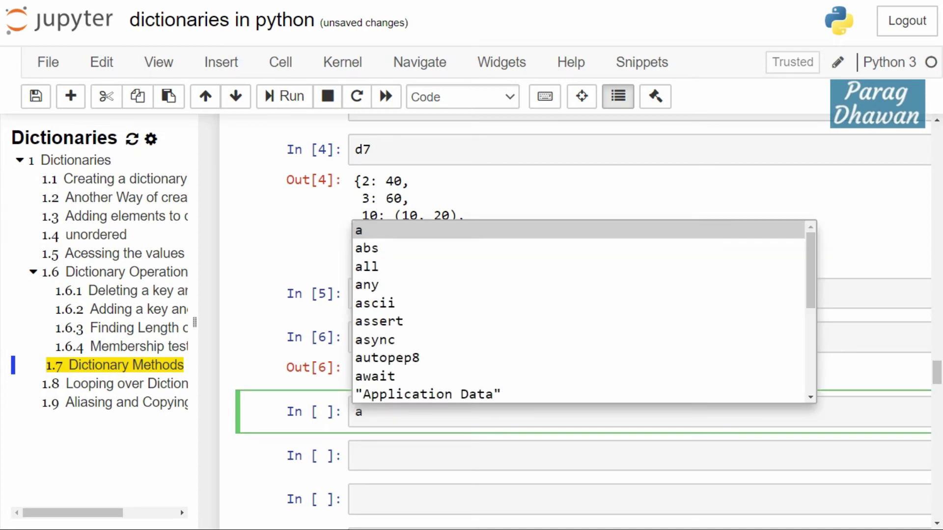
key("Escape")
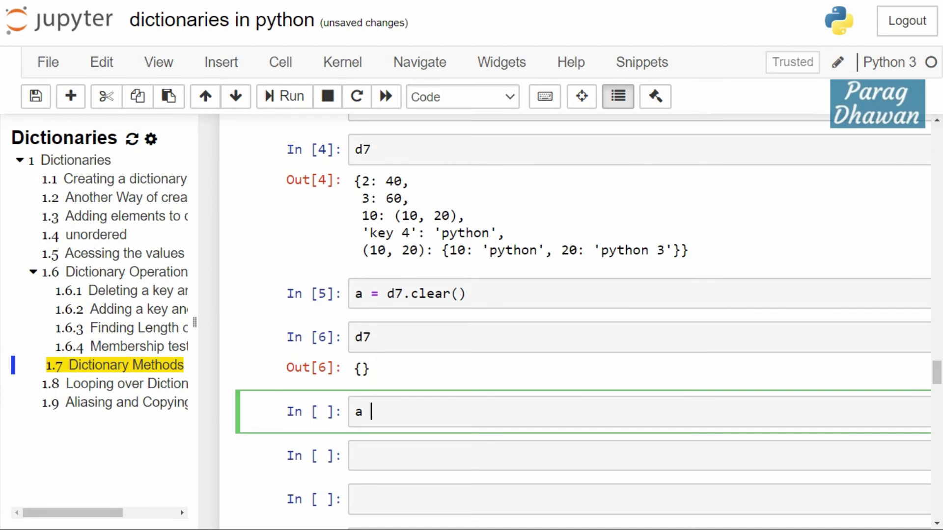
key("shift+Return")
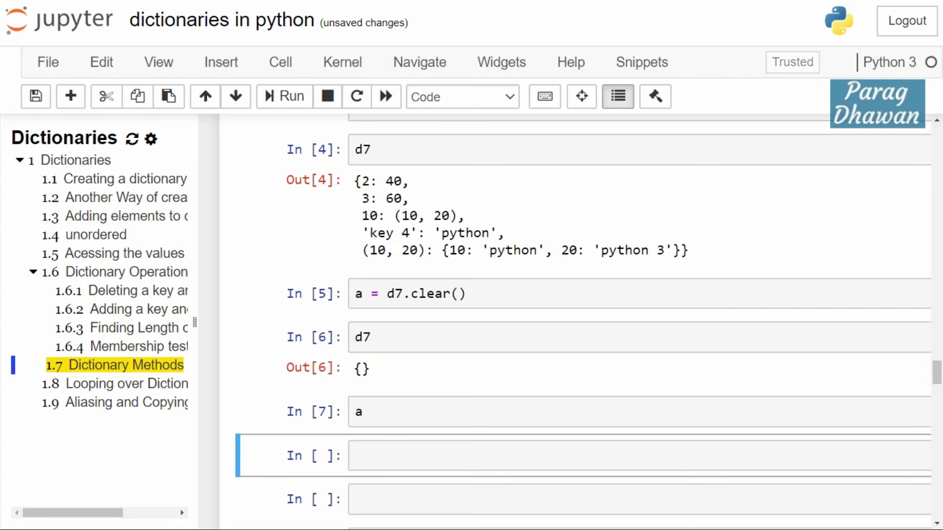
Correct the misspelled tpye(a) to type(a) and run it, showing NoneType
key("Return")
type("t")
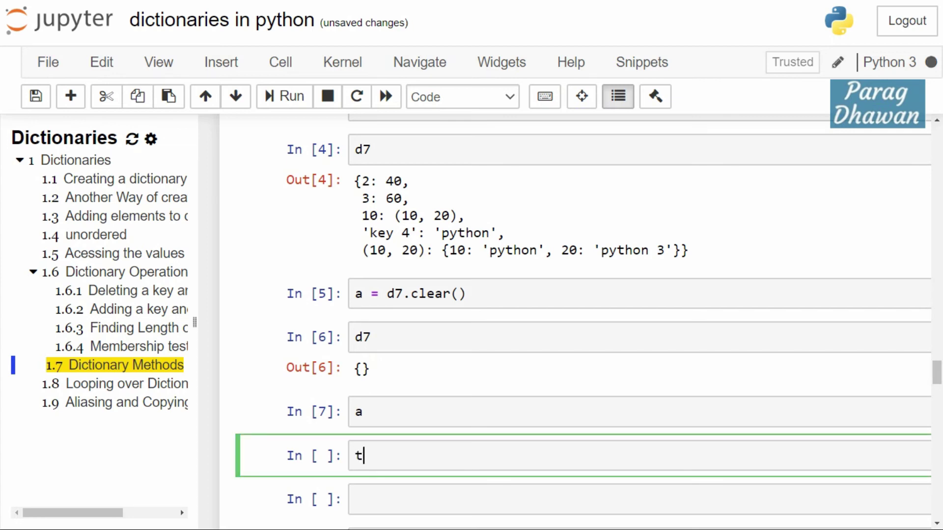
type("pye")
type("(a")
key("shift+Return")
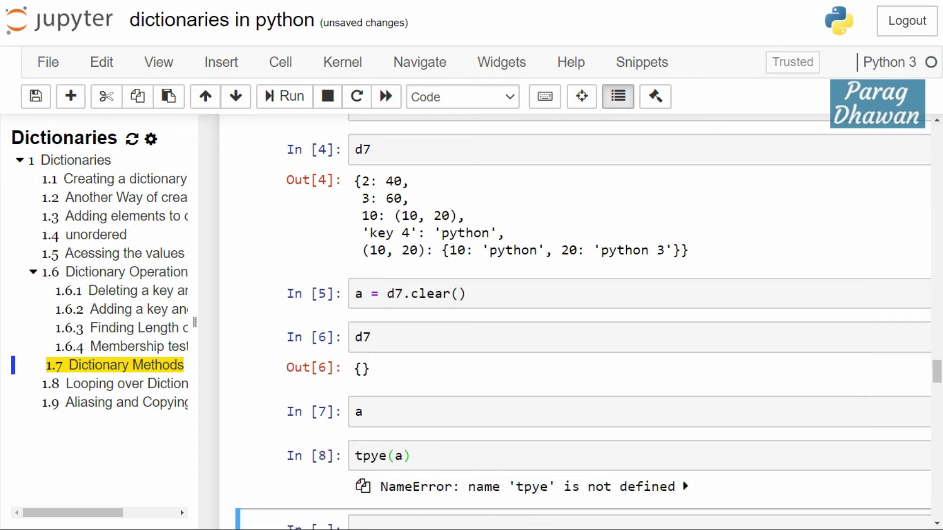
key("Up")
key("Up")
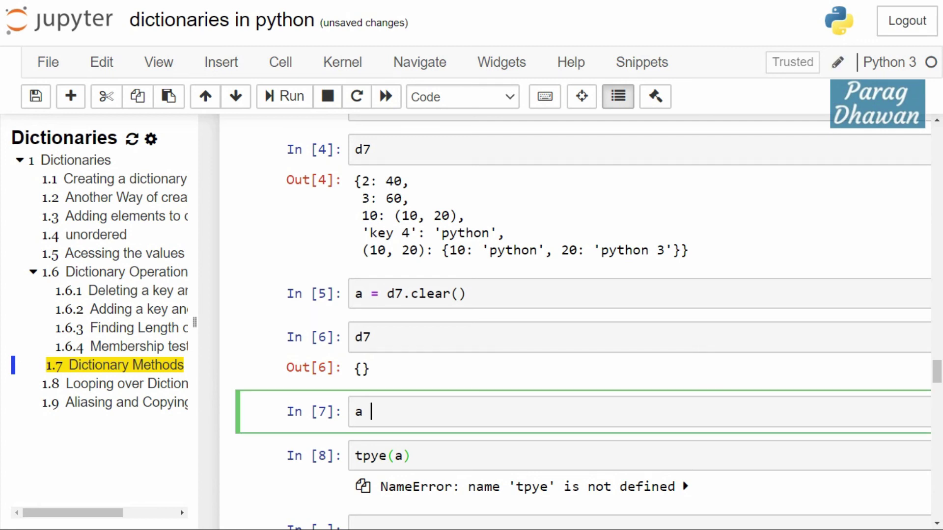
key("Down")
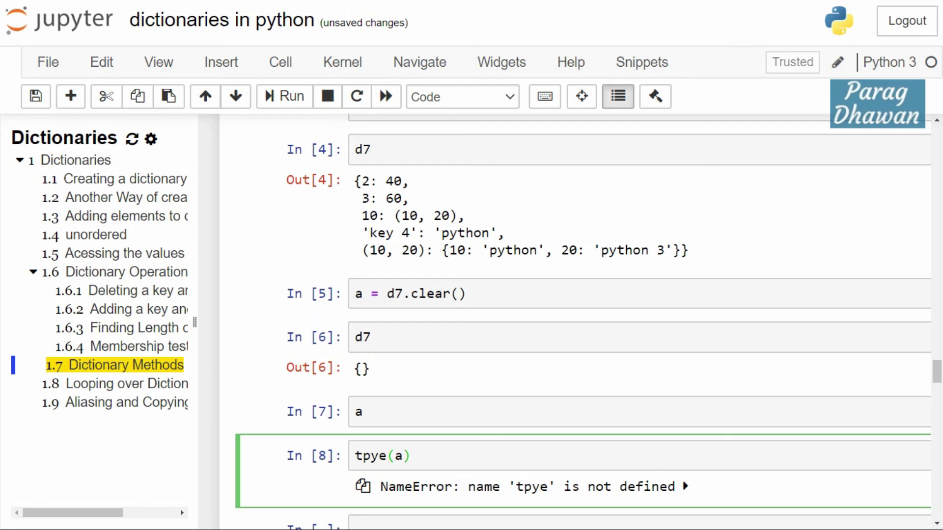
key("BackSpace")
key("BackSpace")
key("BackSpace")
type("ype")
key("shift+Return")
scroll(472, 332, "down", 2)
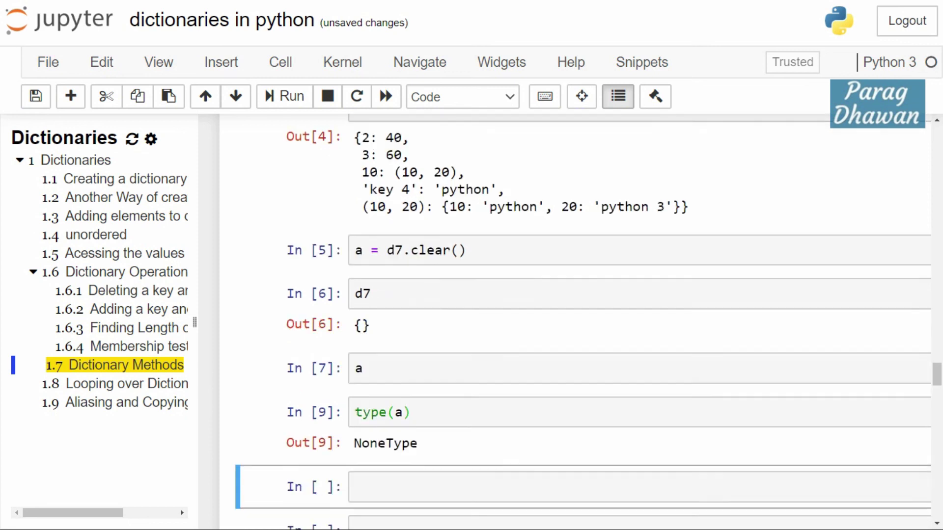
left_click_drag(419, 418, 353, 418)
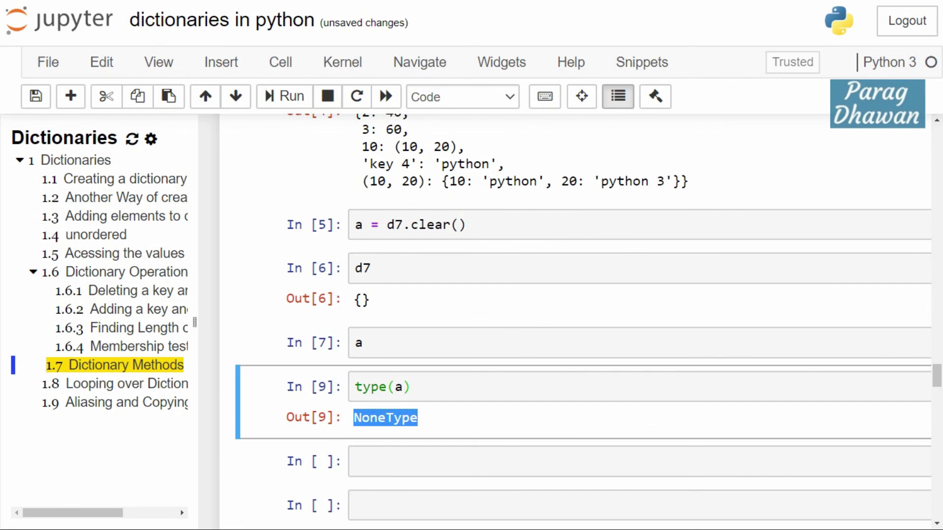
double_click(358, 343)
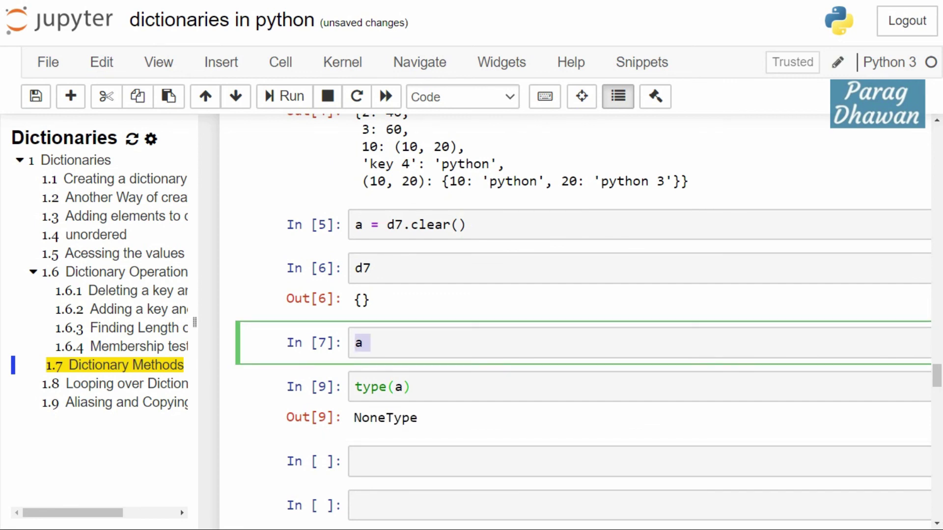